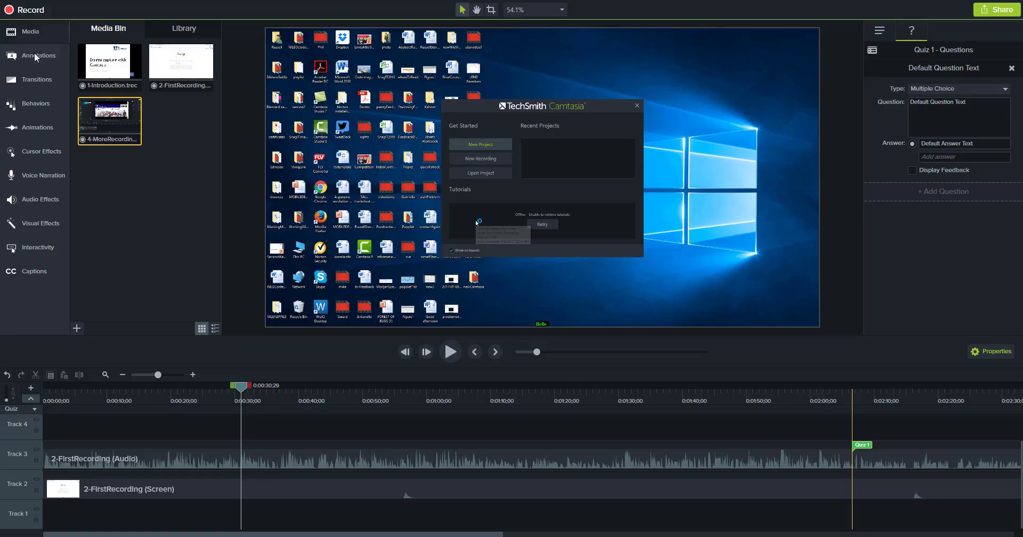
Step: Place an Interactive Hotspot from Annotations over the welcome window at 0:00:30
click(35, 57)
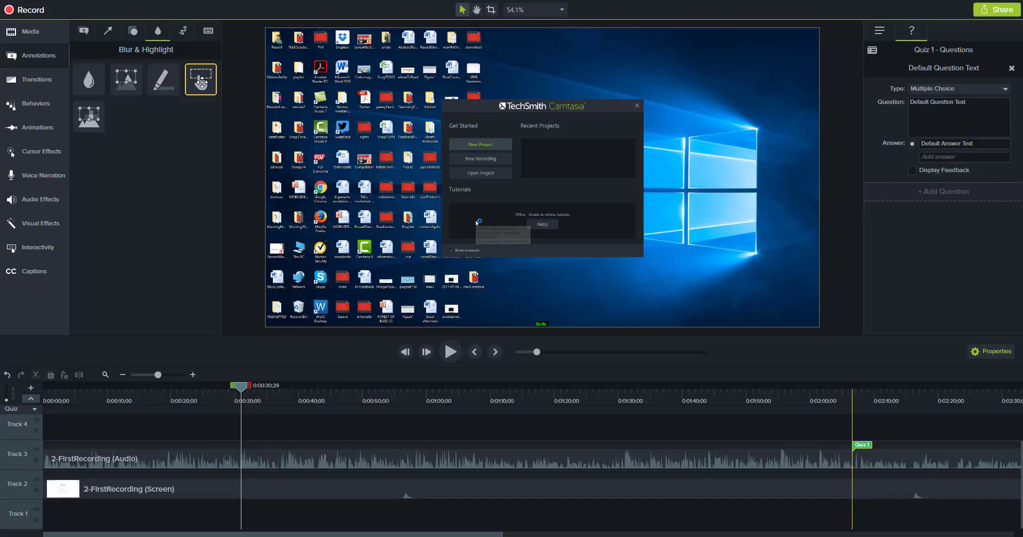
drag(201, 81, 607, 195)
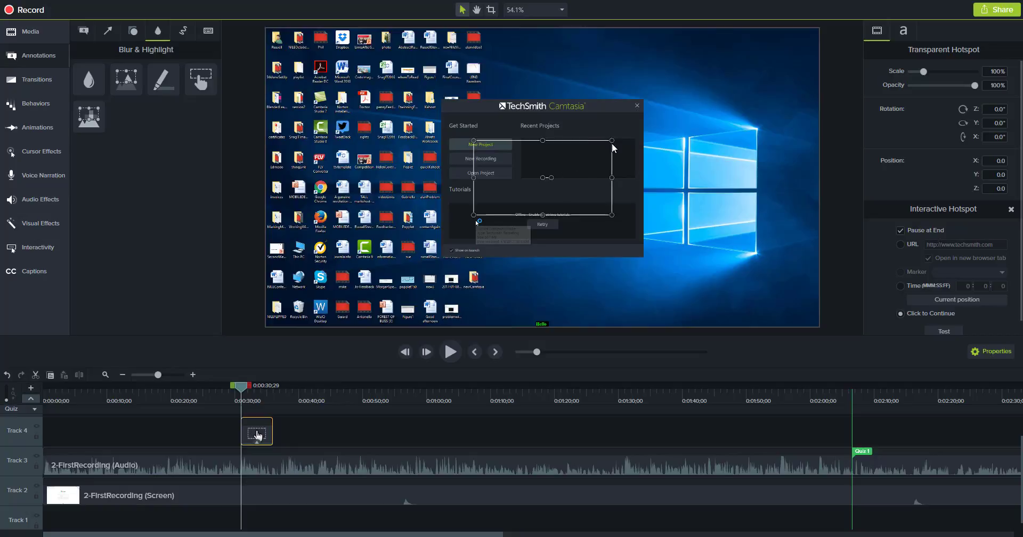
Step: Shrink the hotspot onto the New Project button and stretch its Track 4 clip to about 9 seconds
drag(612, 141, 513, 144)
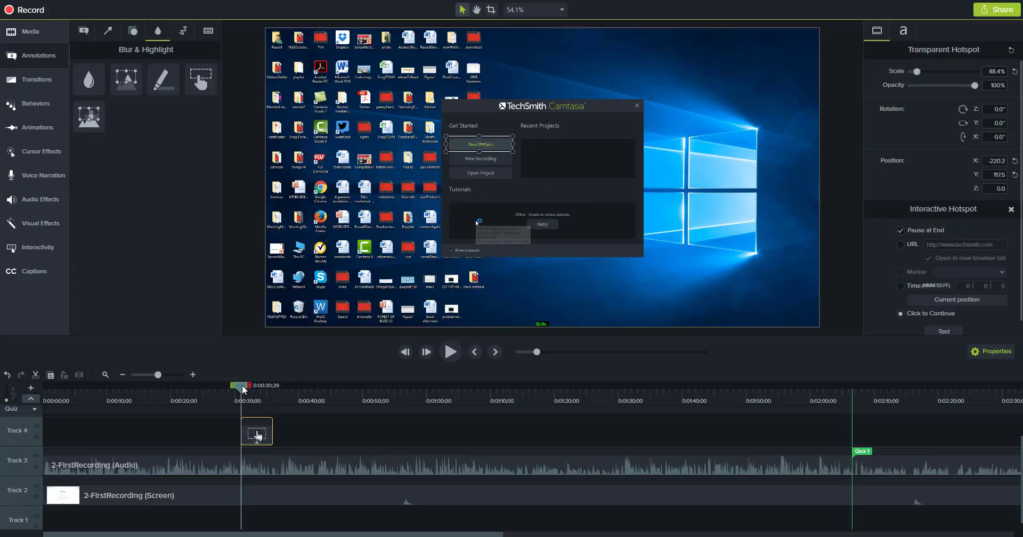
drag(242, 389, 309, 403)
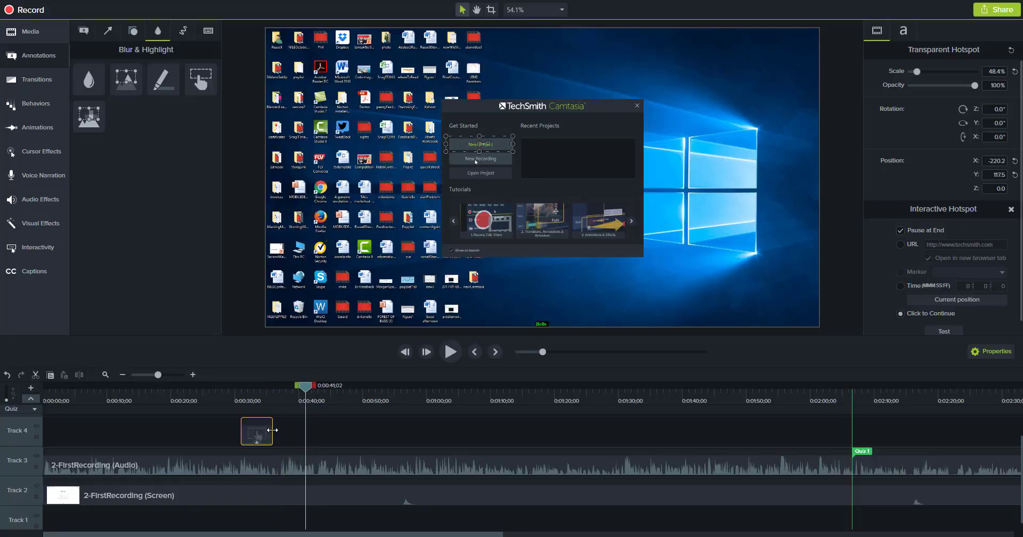
drag(273, 431, 305, 431)
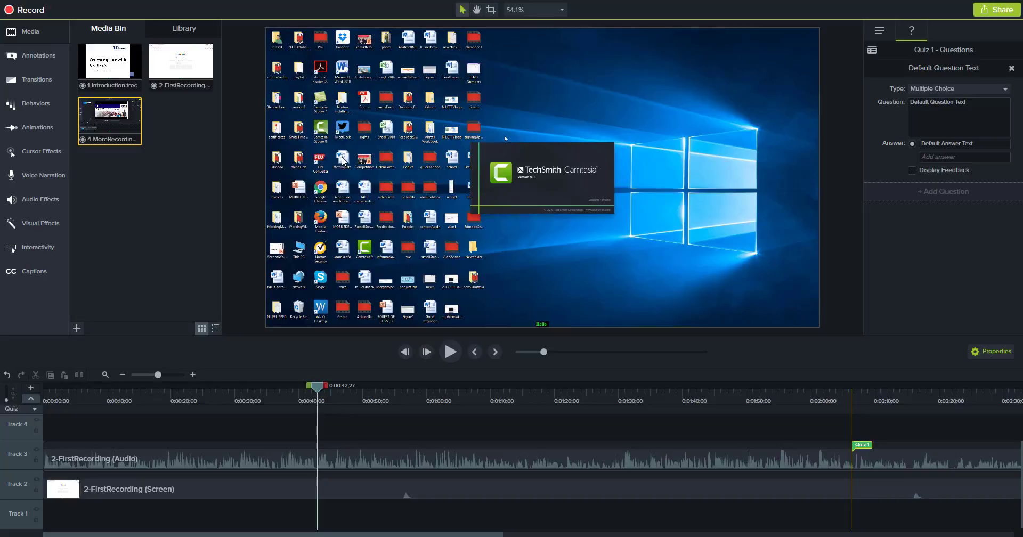
Step: Scrub back to about 0:00:31 to bring up the hotspot's Interactive Hotspot properties
drag(318, 389, 242, 398)
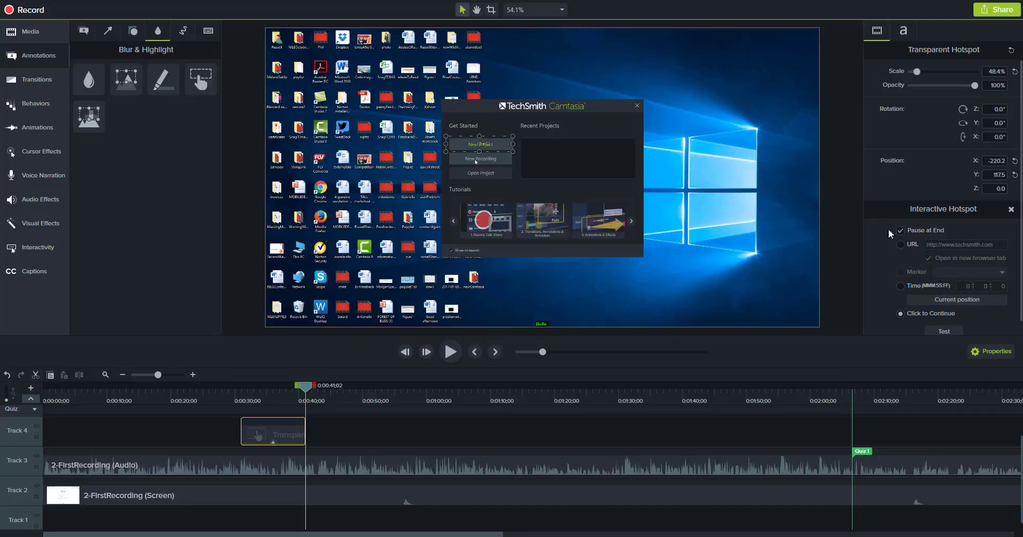
Step: Try the hotspot's URL action, then its Time action, and scrub ahead to 1:24 and back to 0:00:40
click(901, 244)
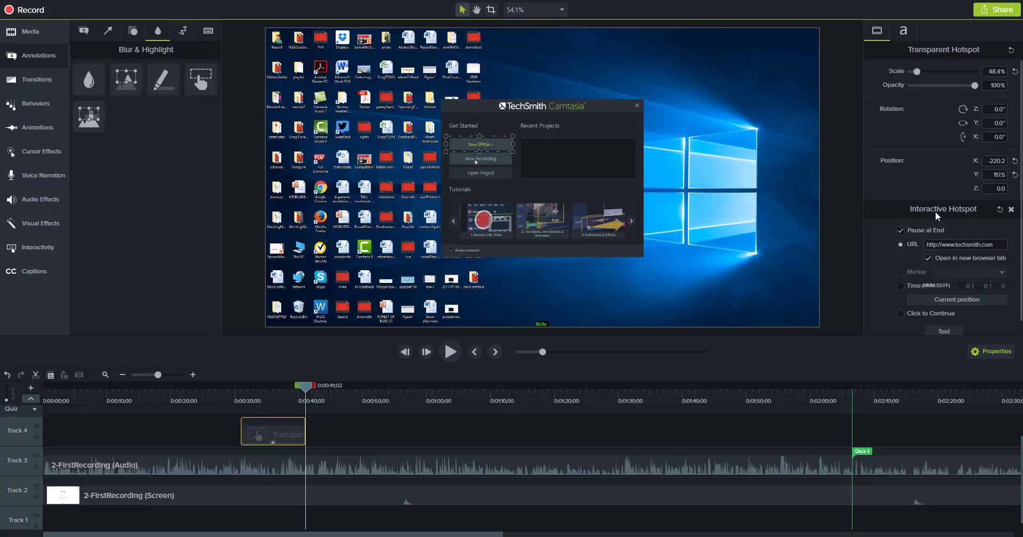
click(902, 288)
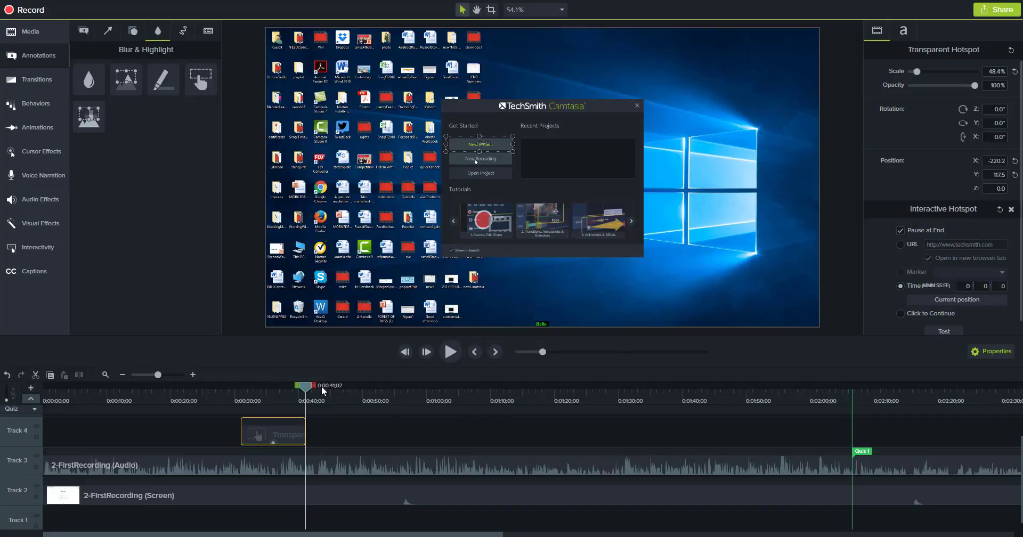
drag(305, 386, 306, 386)
drag(563, 393, 582, 393)
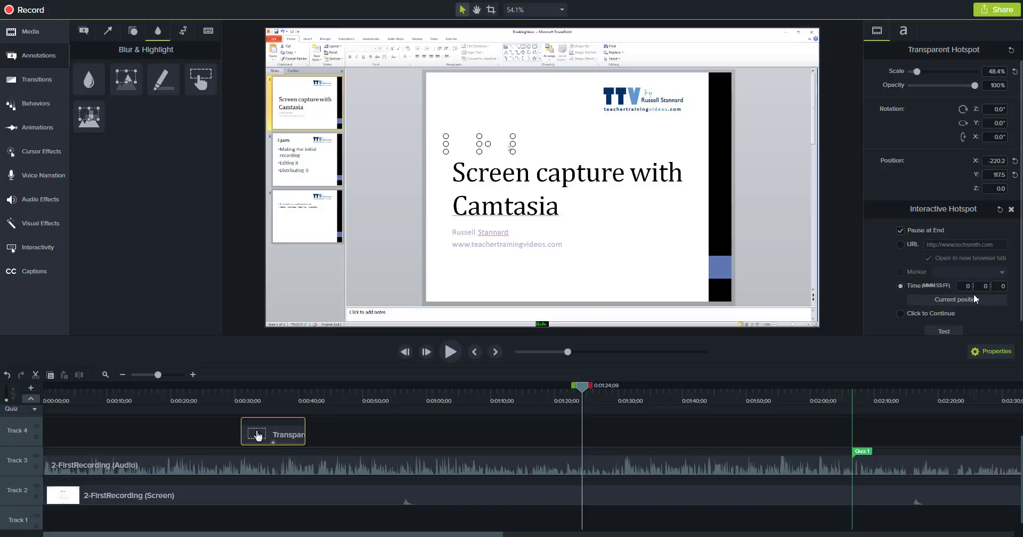
drag(585, 391, 309, 394)
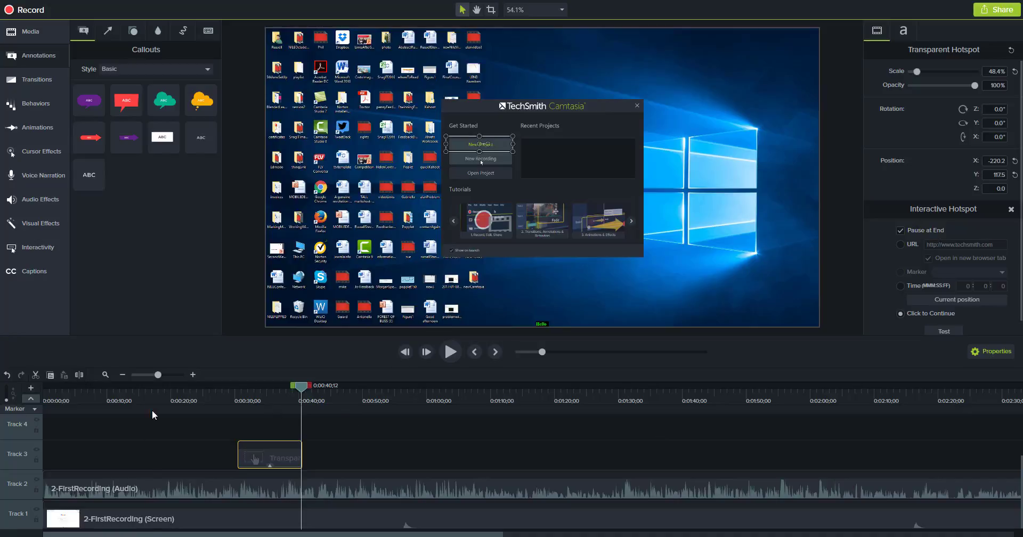
Step: Add a white ABC text callout and shift its clip to end at 0:00:40
right_click(378, 424)
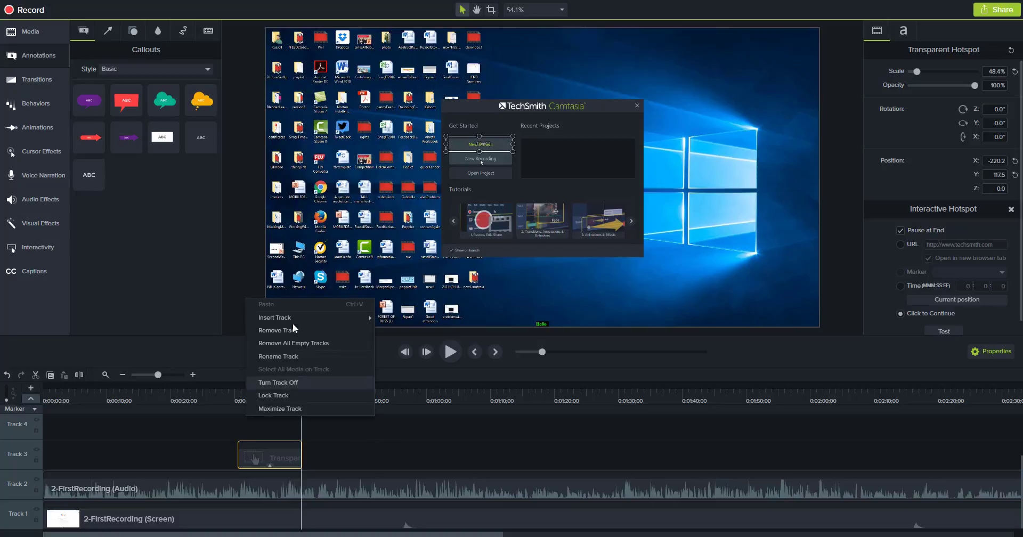
click(169, 436)
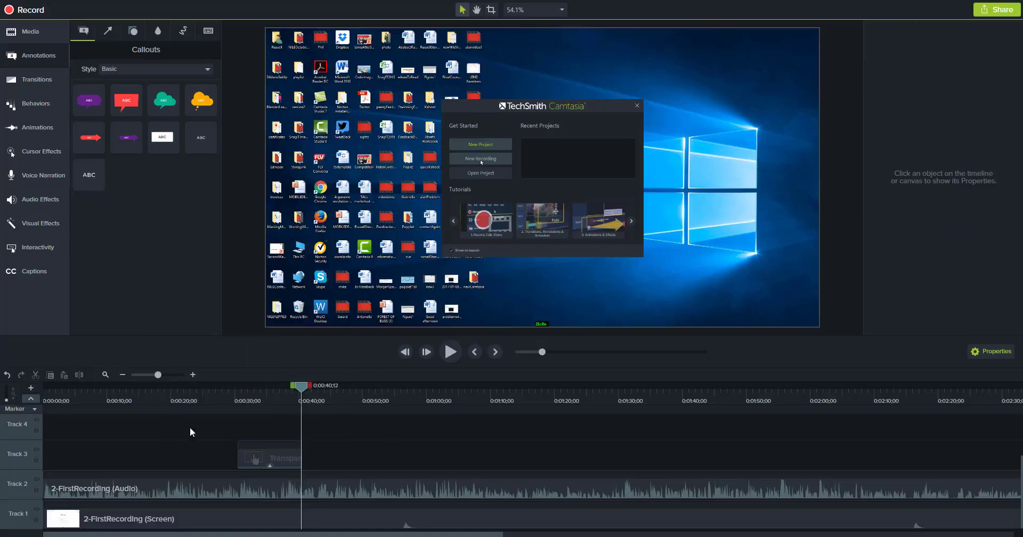
click(36, 56)
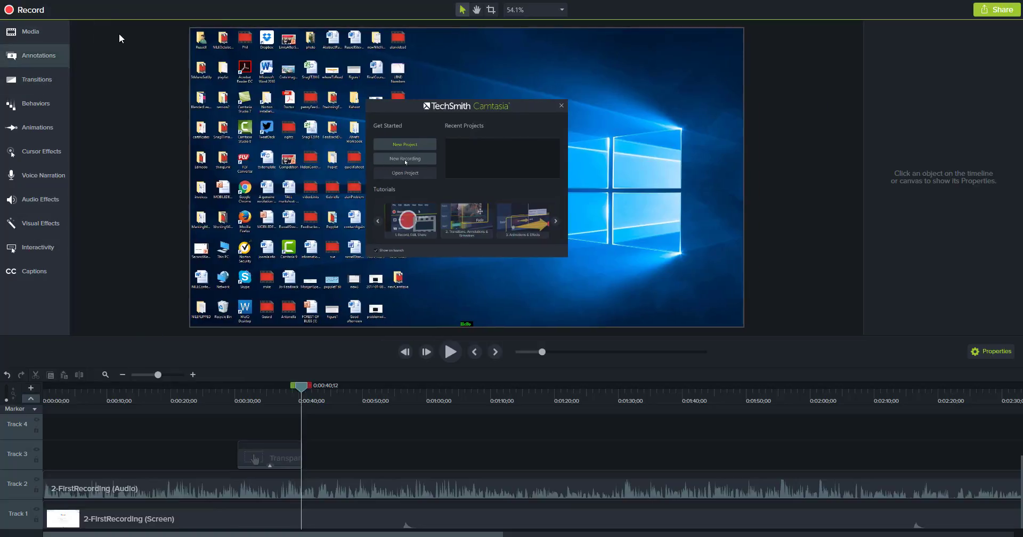
click(37, 56)
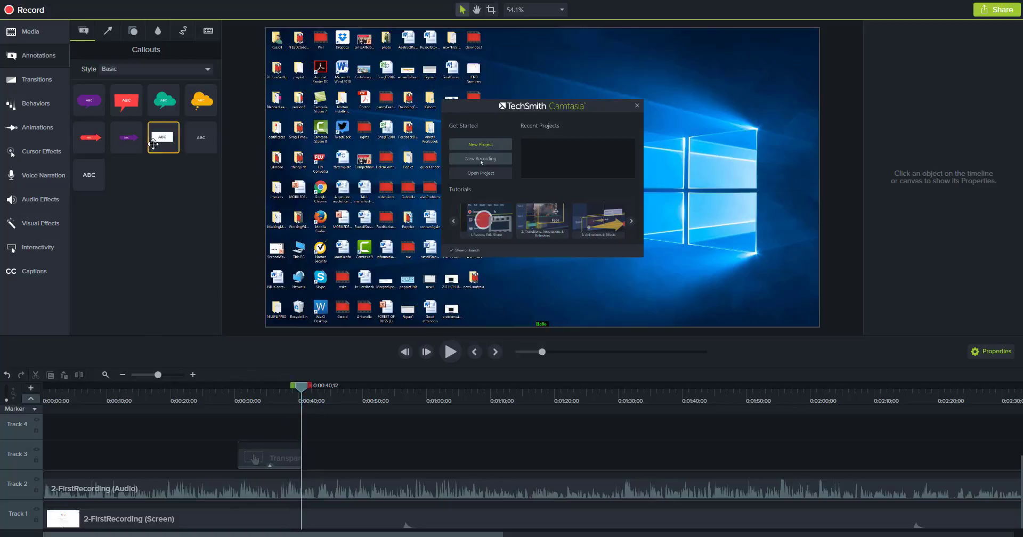
drag(158, 152, 558, 255)
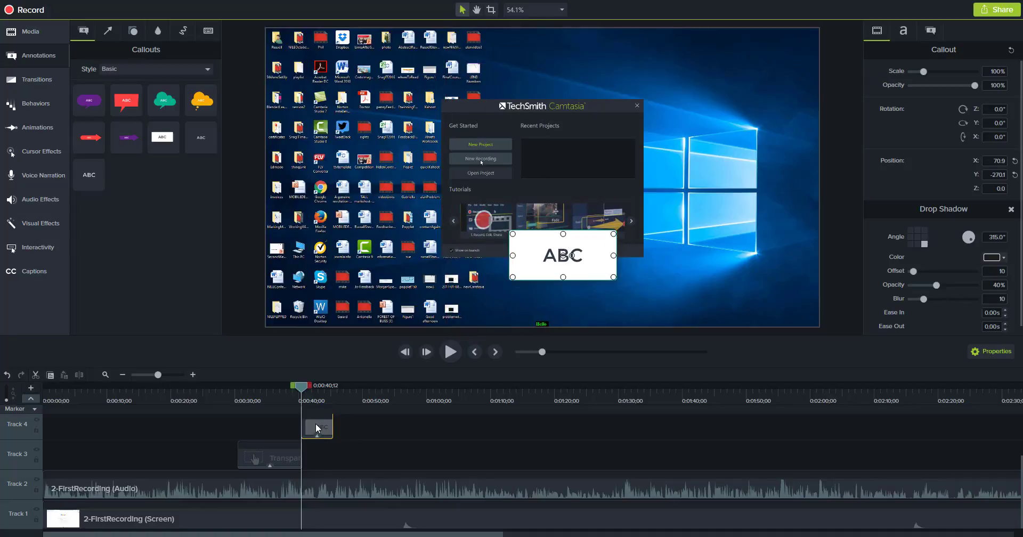
drag(305, 424, 286, 424)
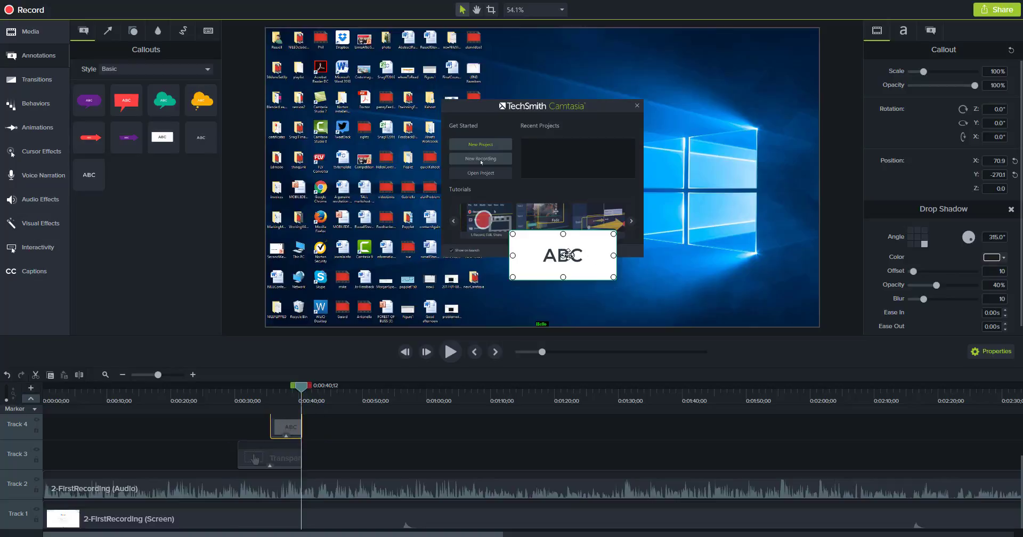
Step: Change the callout text to 'Click on the record button to continue'
double_click(570, 255)
click(586, 255)
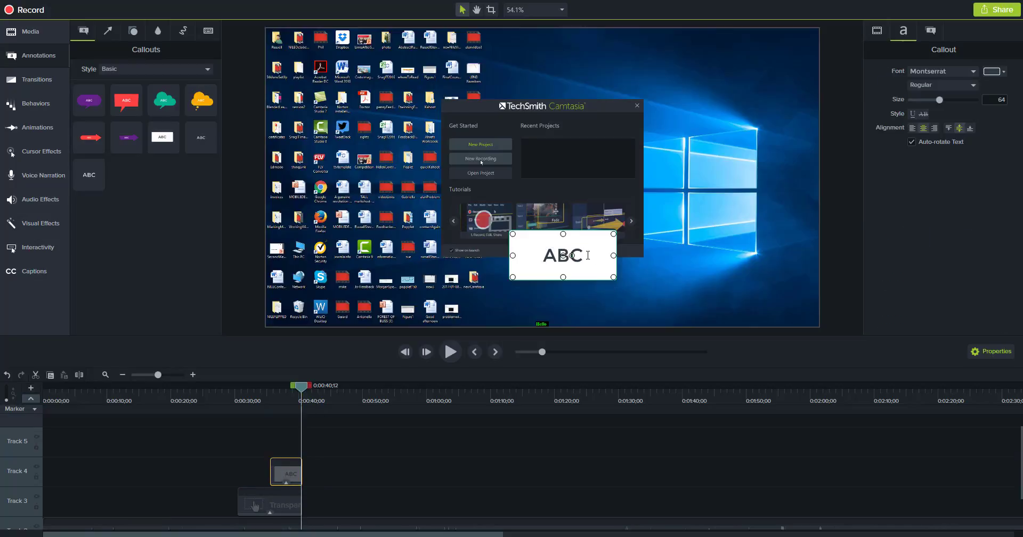
key(BackSpace)
key(BackSpace)
key(BackSpace)
text(Click on the r)
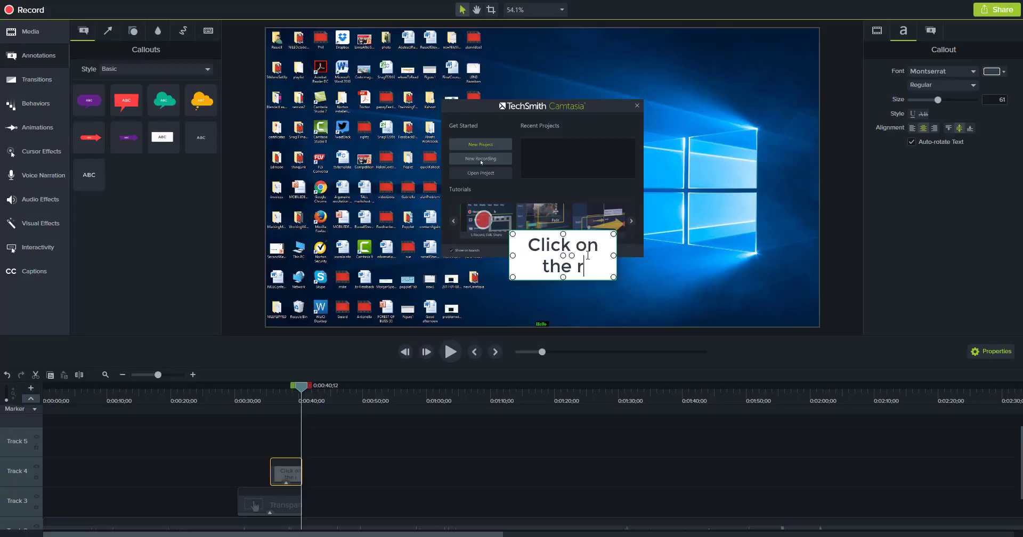
text(ero)
key(BackSpace)
key(BackSpace)
text(cord)
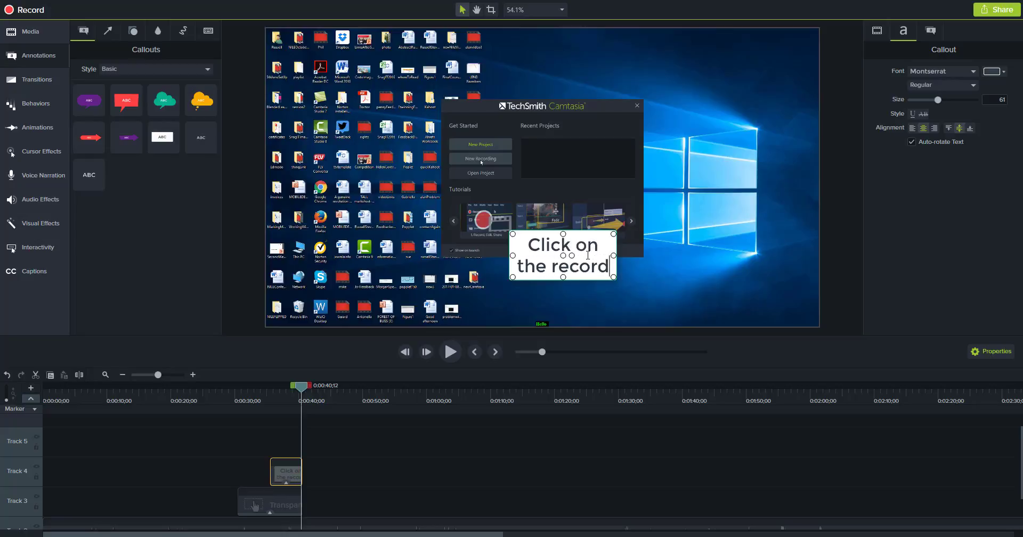
text( button to continue)
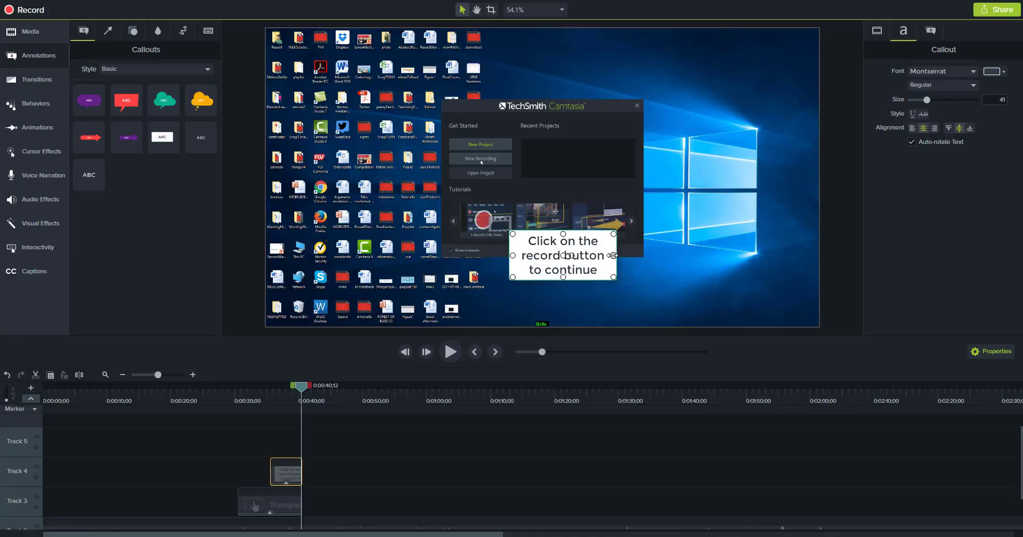
Step: Enlarge the callout, set it just below the welcome window, and rewind to about 0:00:36
drag(614, 255, 706, 257)
drag(640, 261, 569, 296)
click(299, 390)
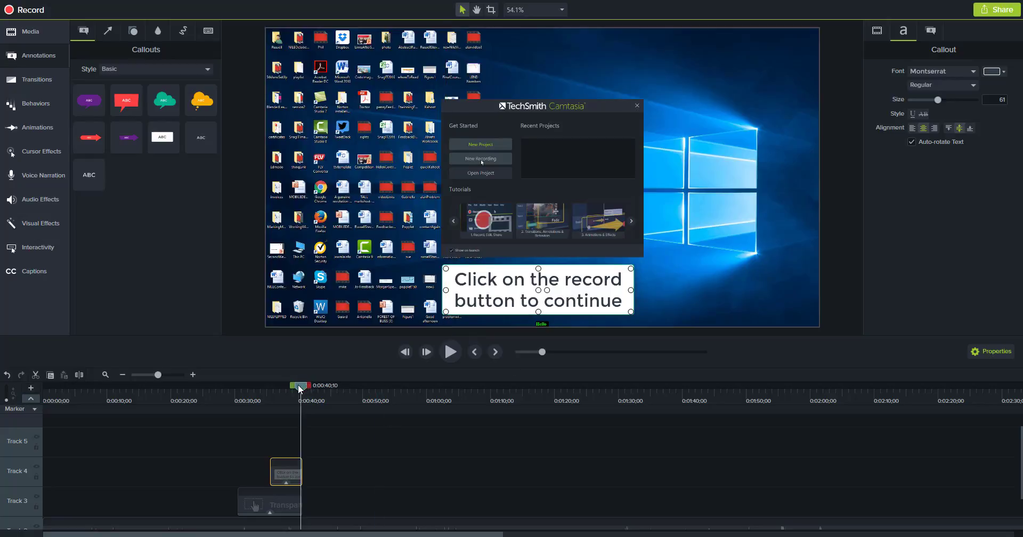
mouse_move(298, 390)
mouse_down()
mouse_move(267, 390)
mouse_move(302, 396)
mouse_up()
Step: Launch the Share > Local File Production Wizard and expand its preset list
click(33, 1)
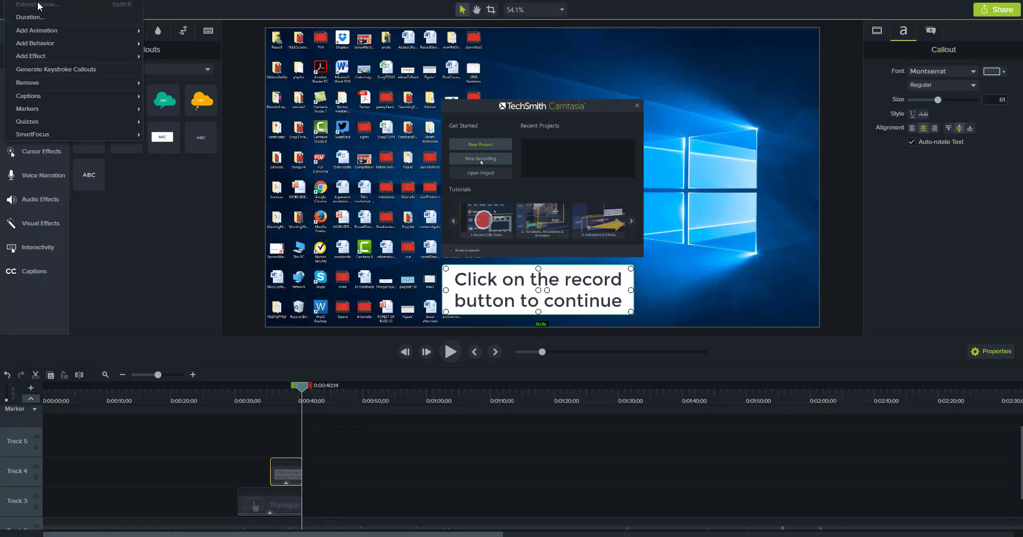
click(33, 1)
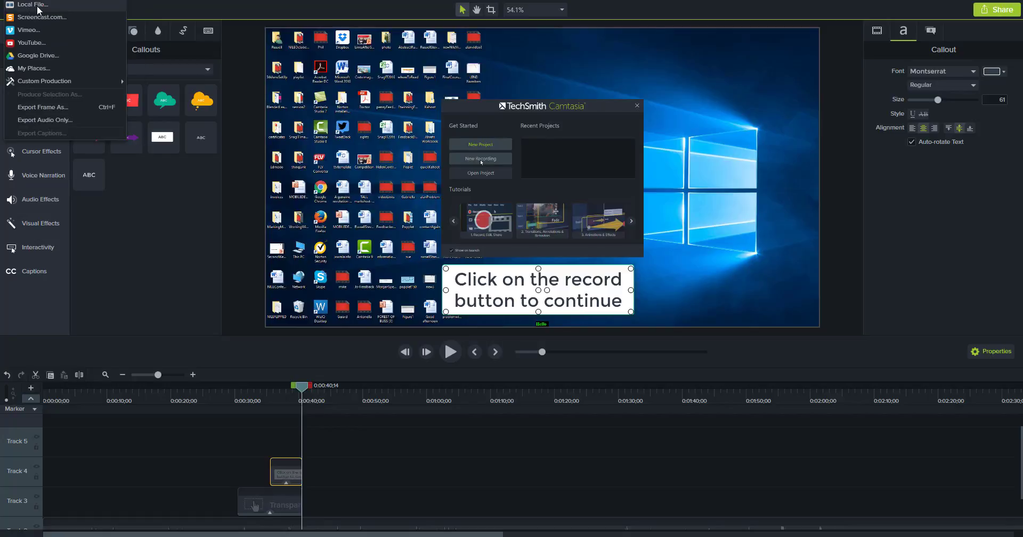
click(31, 4)
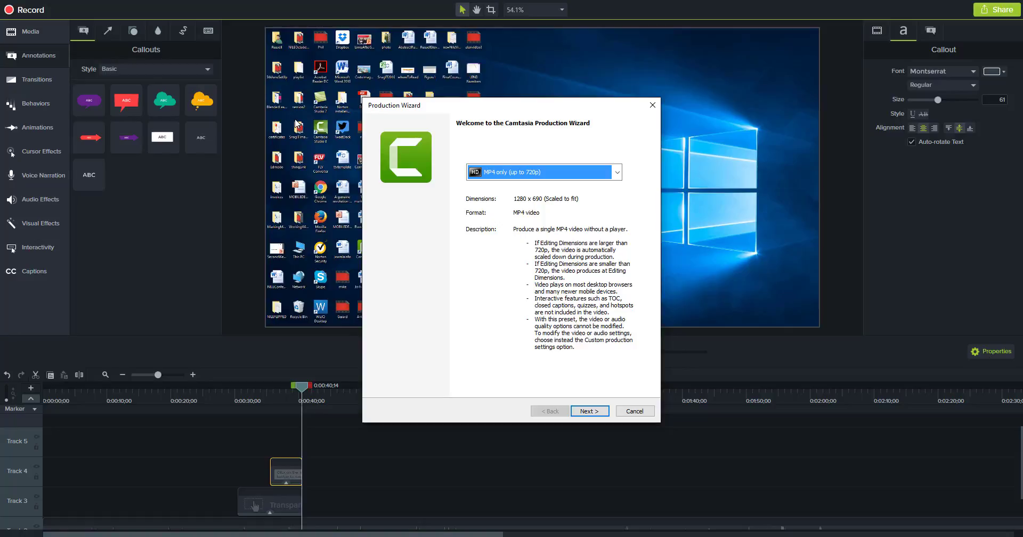
click(617, 172)
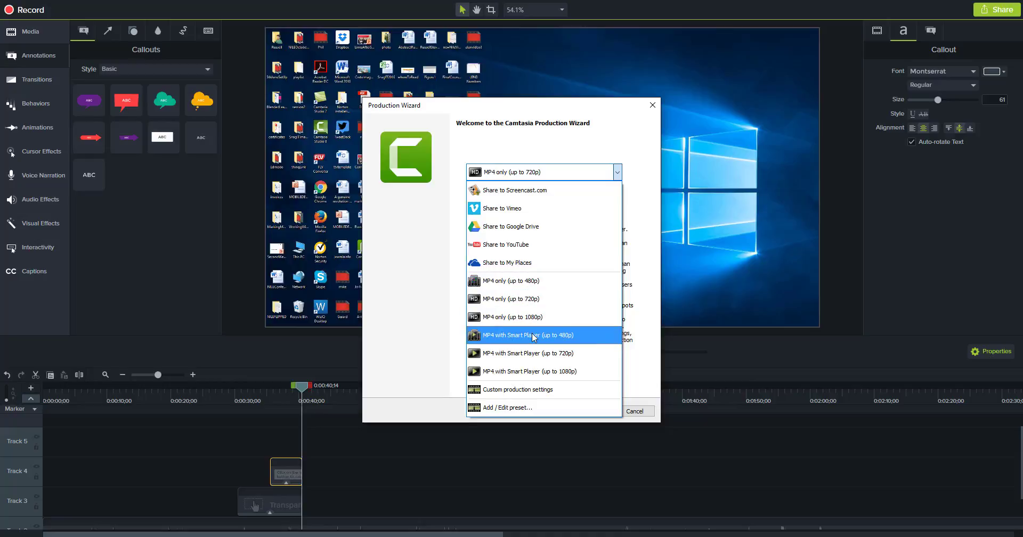
Step: Choose MP4 with Smart Player (up to 720p), name the production hotsporttest, and render it
click(559, 353)
click(590, 415)
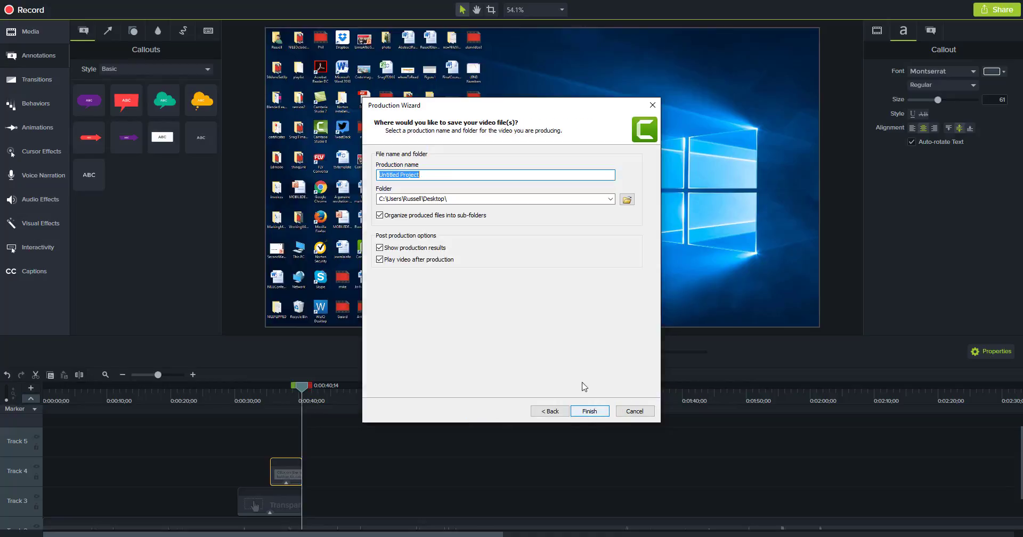
click(429, 176)
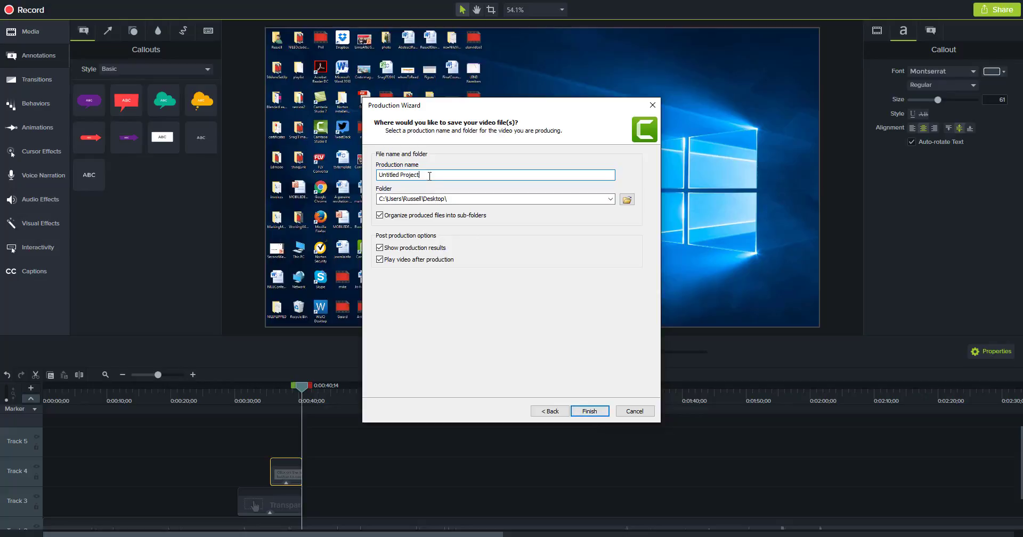
key(BackSpace)
key(BackSpace)
key(BackSpace)
key(BackSpace)
key(BackSpace)
key(BackSpace)
key(BackSpace)
key(BackSpace)
key(BackSpace)
key(BackSpace)
key(BackSpace)
key(BackSpace)
key(BackSpace)
key(BackSpace)
key(BackSpace)
text(hotspor)
click(596, 410)
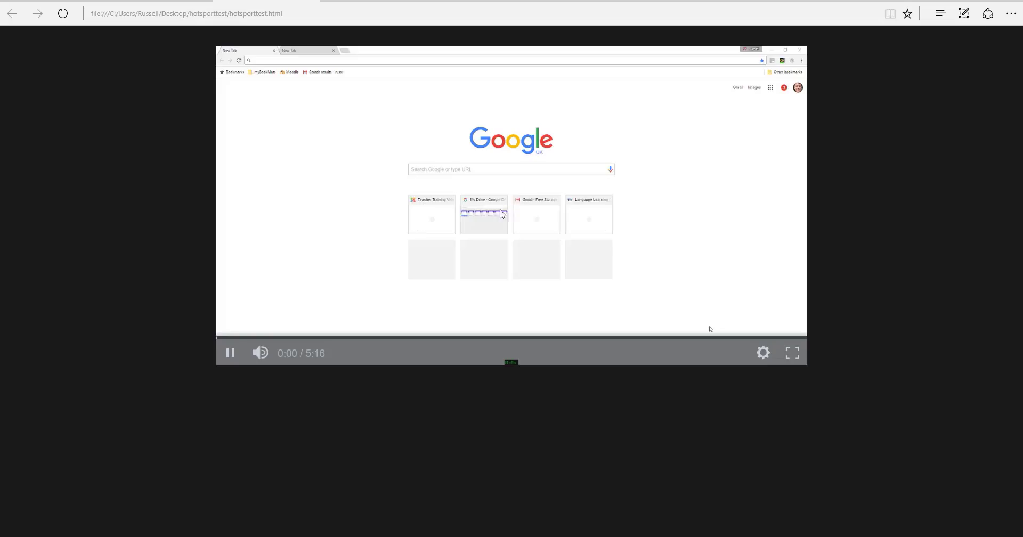
Step: Pause the hotsporttest video, skip ahead to about 0:23, and resume playback
click(230, 354)
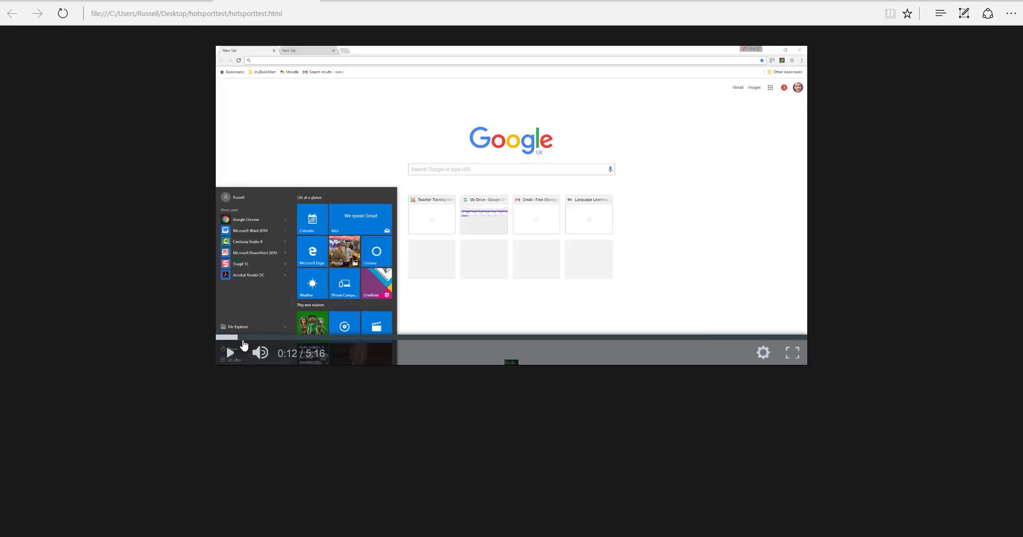
drag(244, 339, 276, 349)
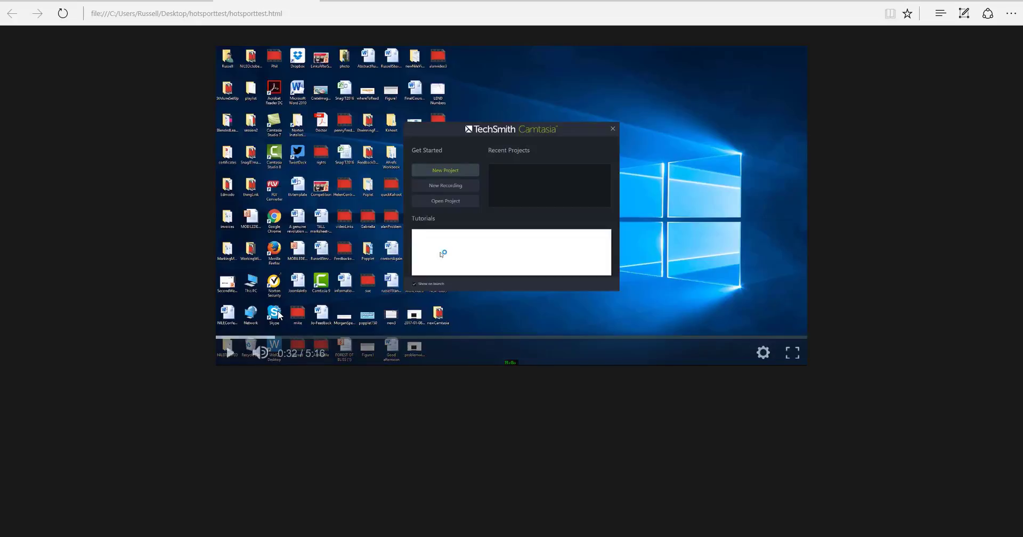
click(230, 353)
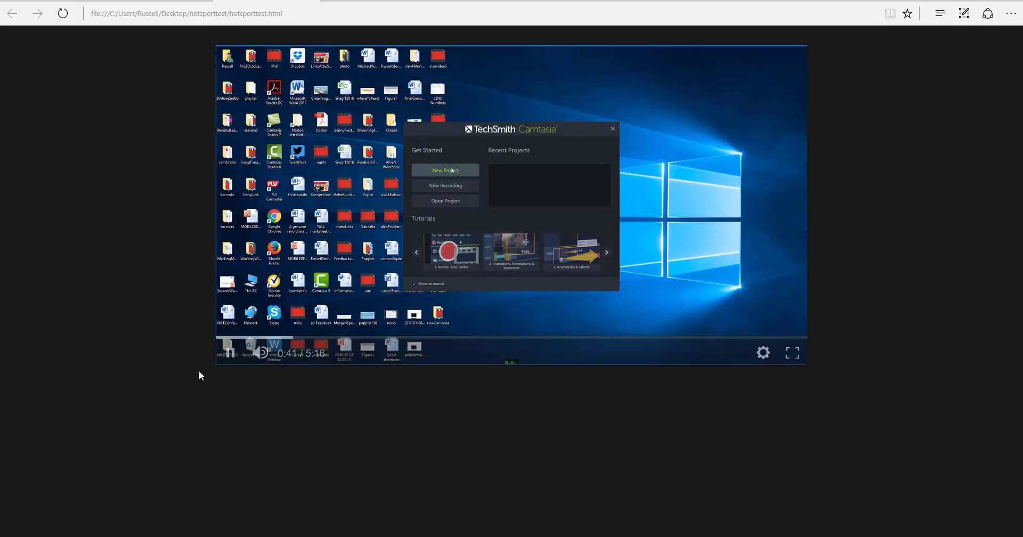
Step: Activate the New Recording hotspot in the paused video to reach teachertrainingvideos.com
click(229, 353)
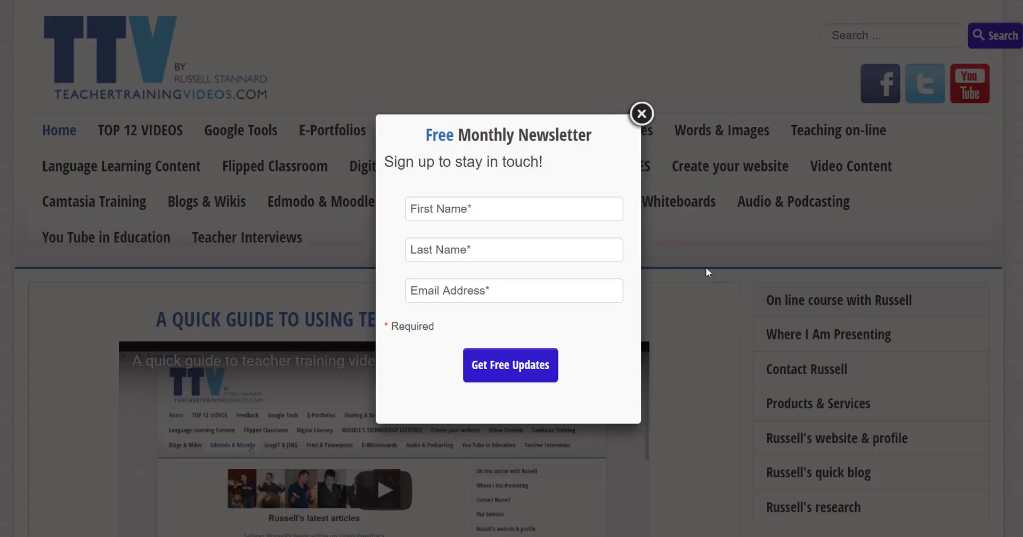
Step: Close the newsletter popup, go to Camtasia Training, and browse the Camtasia 9 course list
click(642, 114)
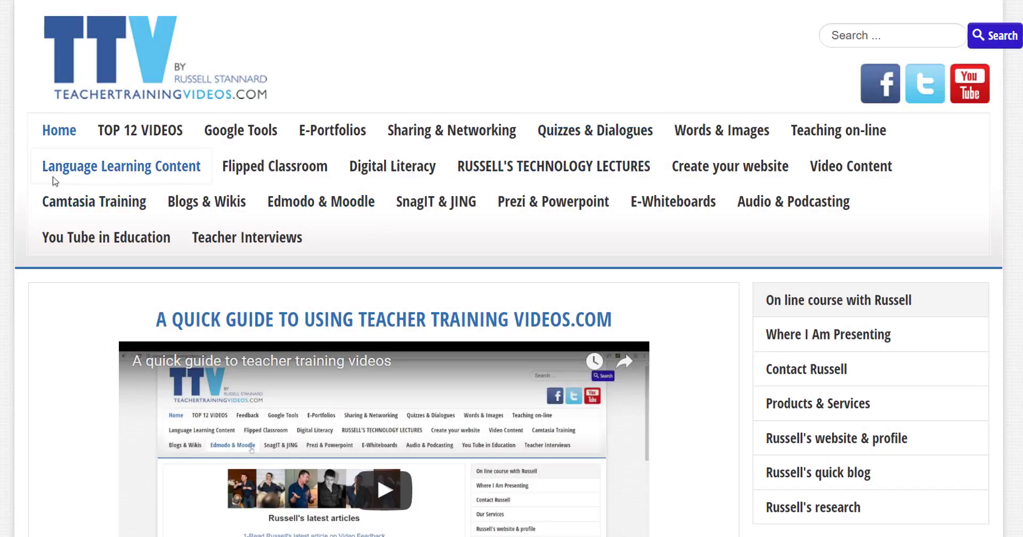
click(70, 207)
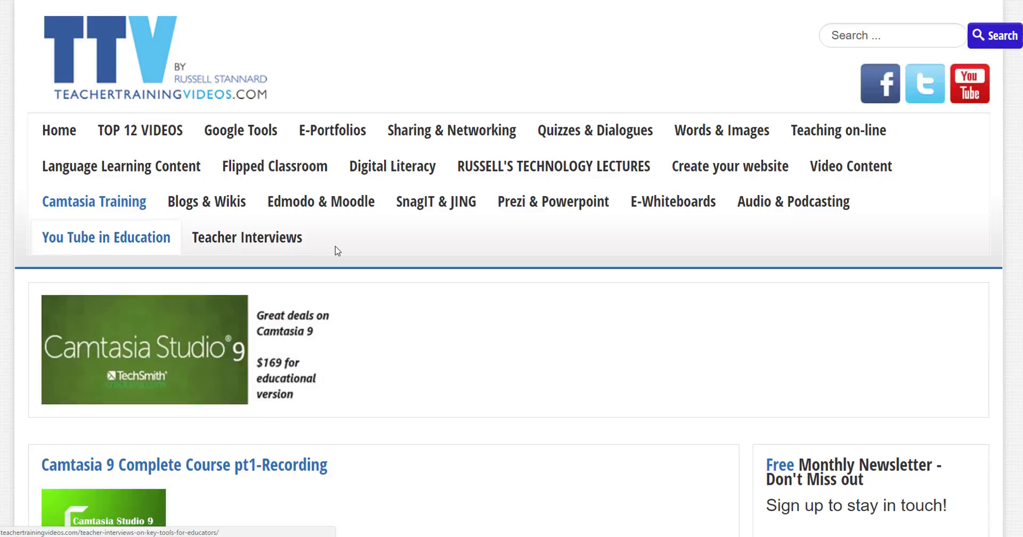
scroll(509, 298, down, 1)
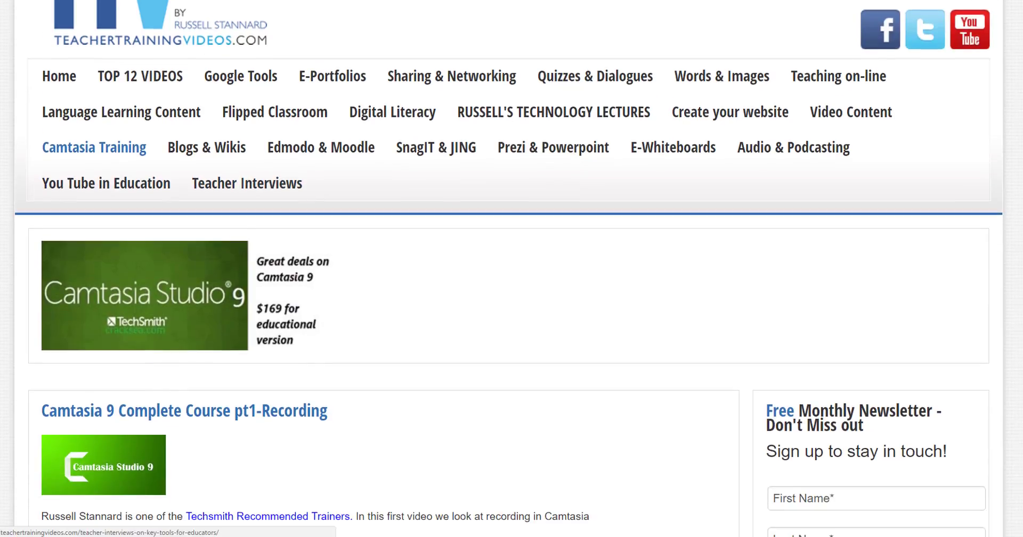
scroll(508, 268, down, 3)
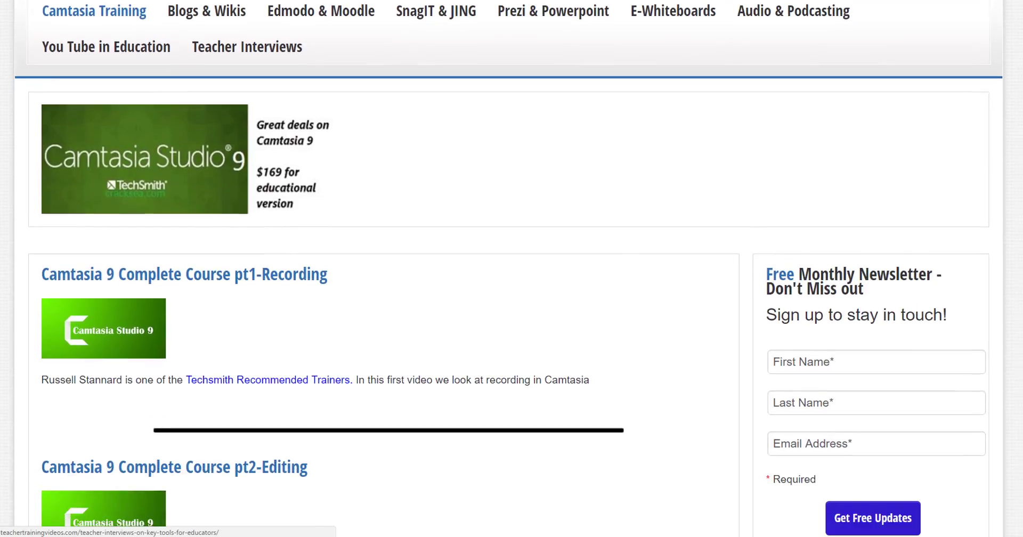
scroll(509, 268, down, 3)
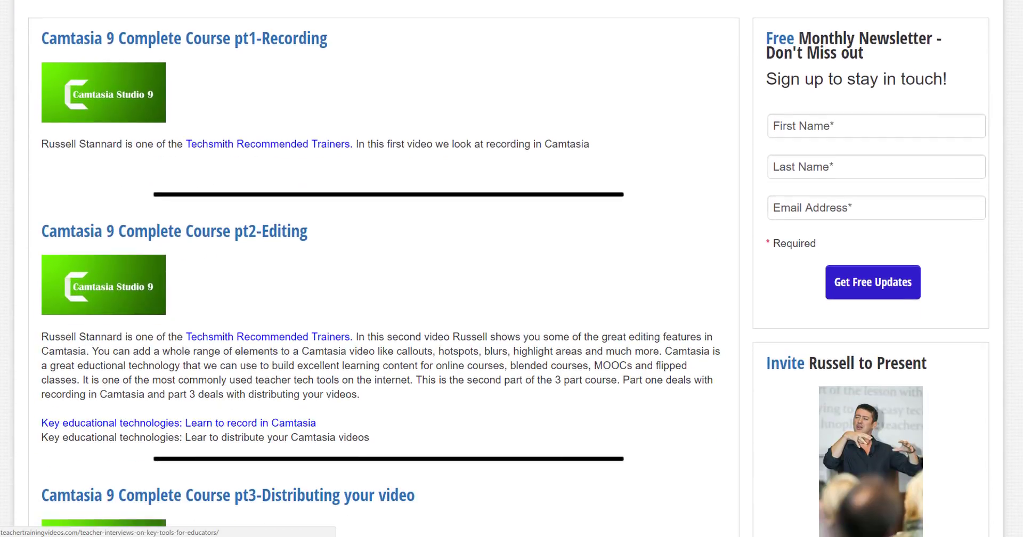
scroll(509, 268, down, 1)
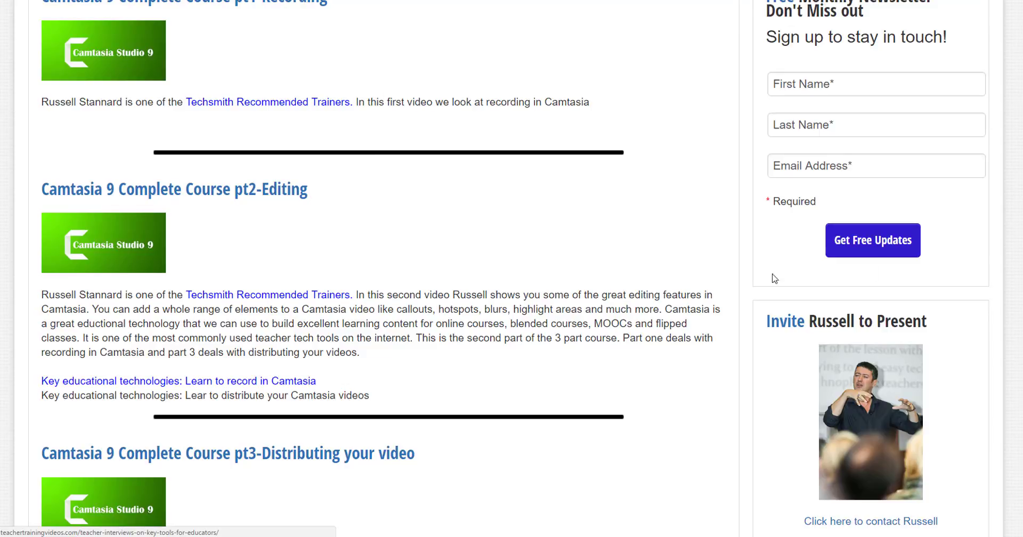
scroll(509, 269, down, 8)
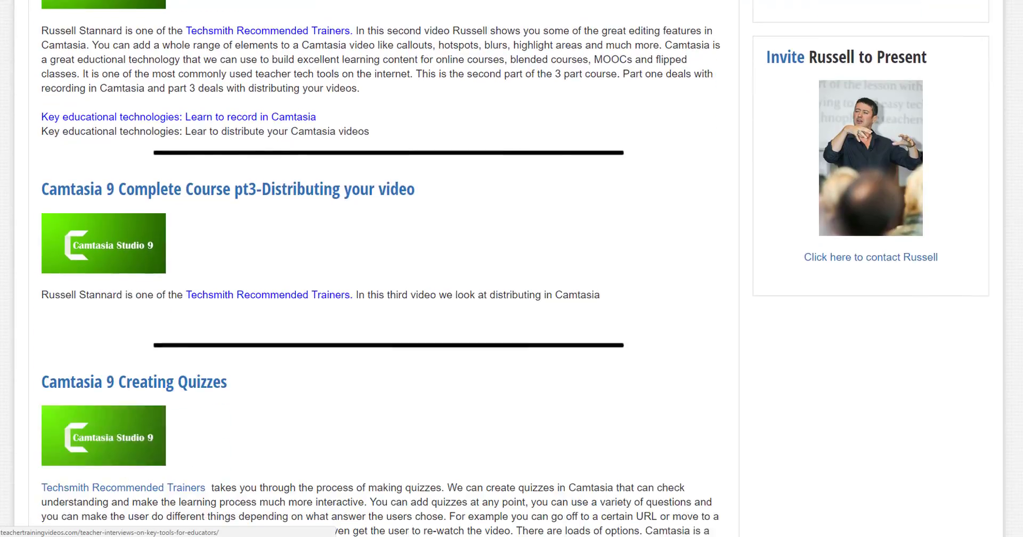
scroll(521, 167, down, 5)
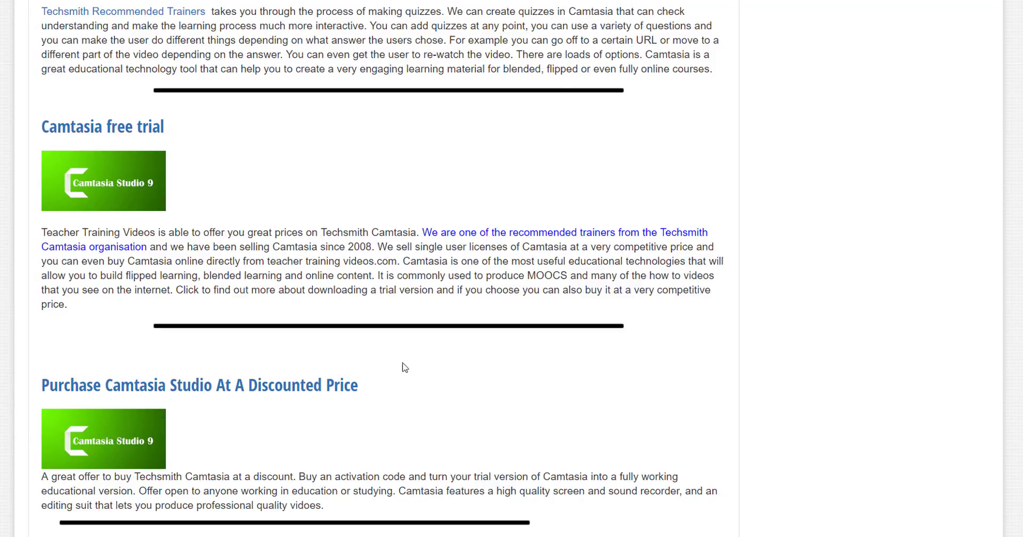
scroll(954, 235, up, 7)
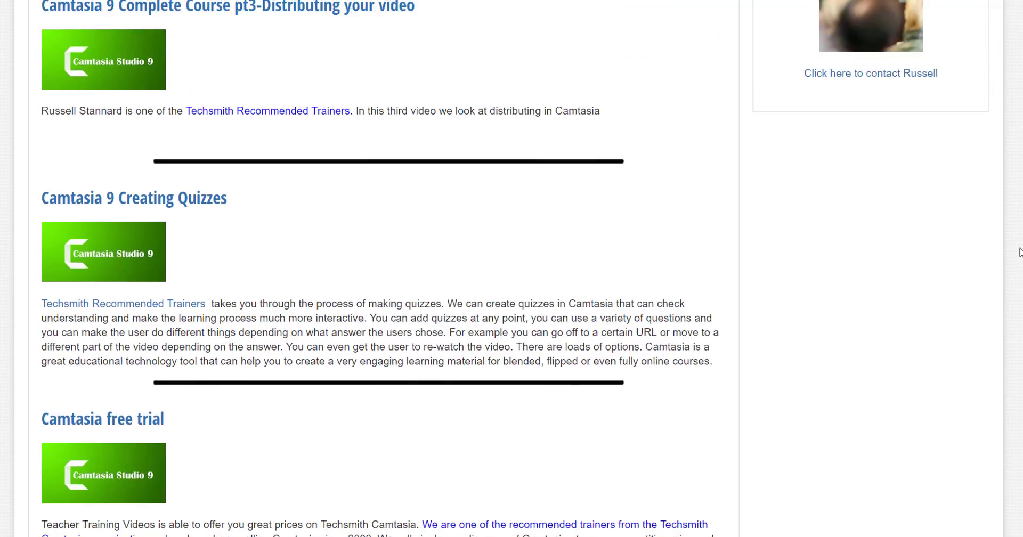